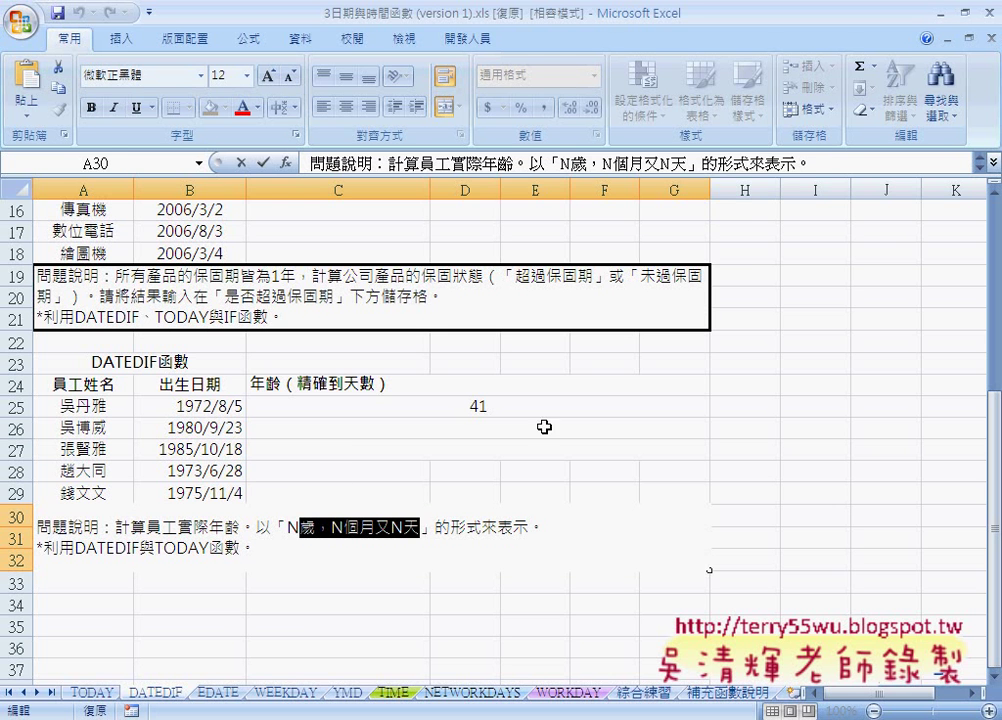
Step: Append &"歲，N個月又N天" to C25's DATEDIF formula so it reads 41歲，N個月又N天
click(600, 492)
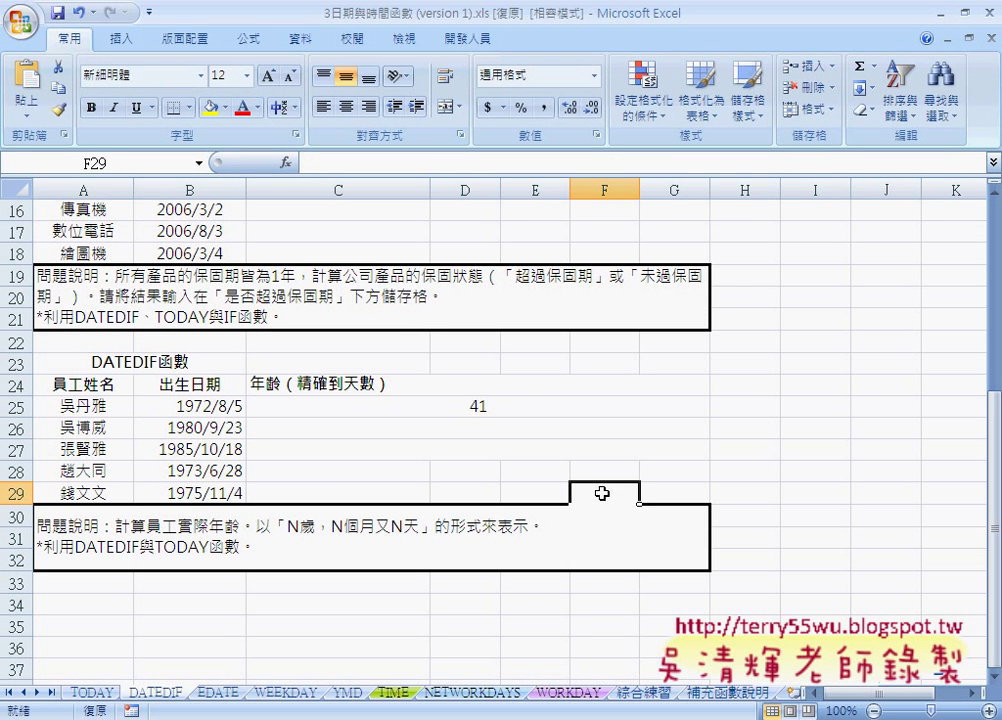
click(470, 408)
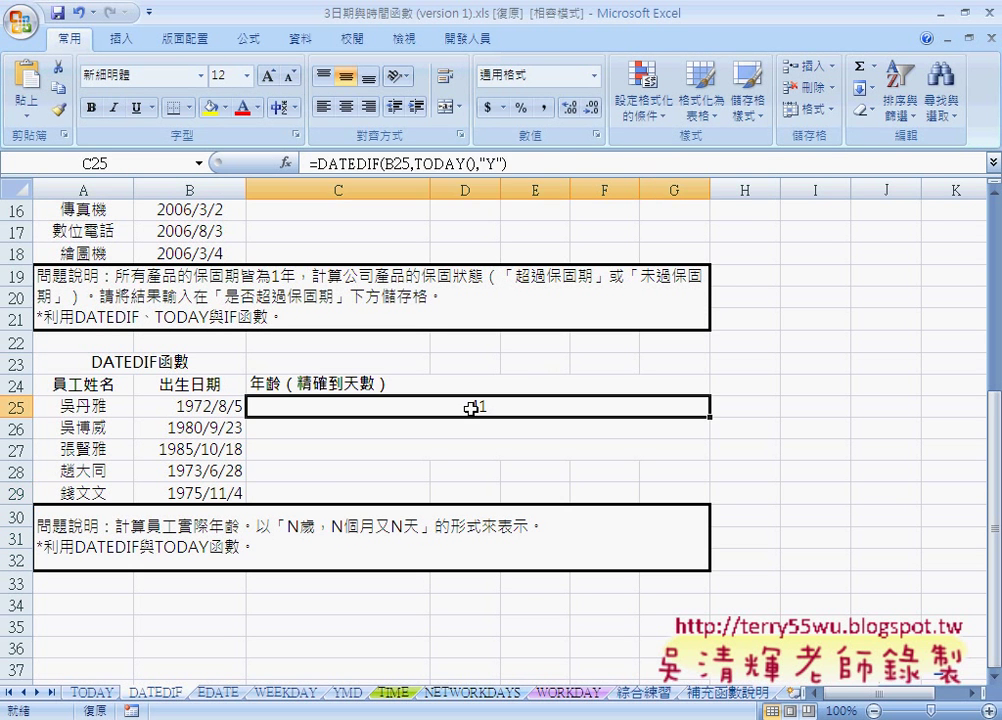
click(538, 163)
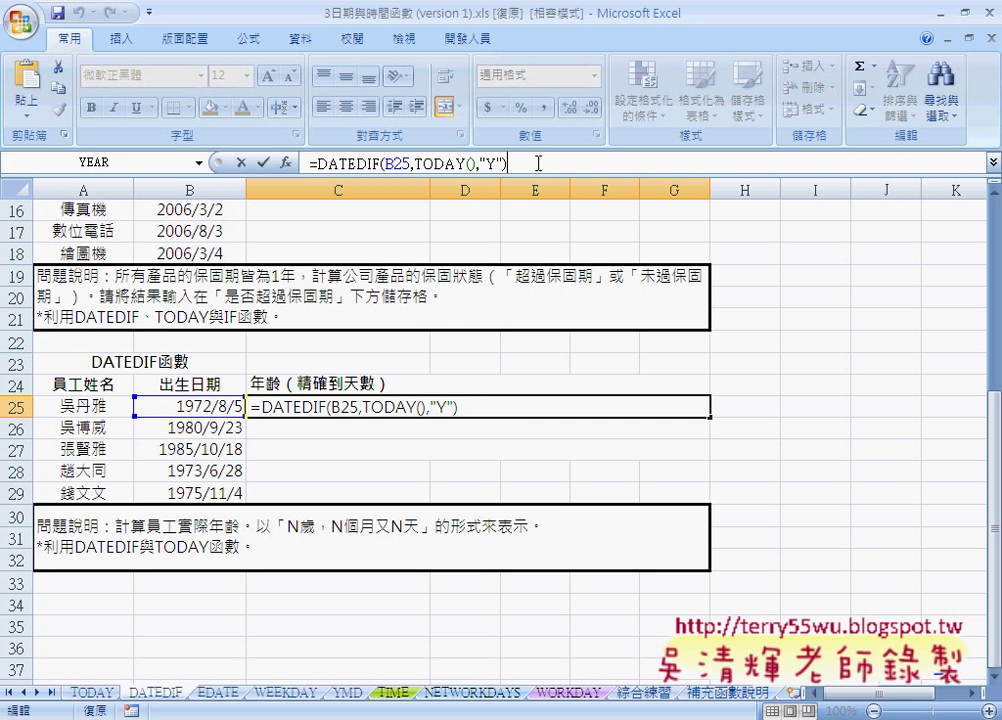
text(&)
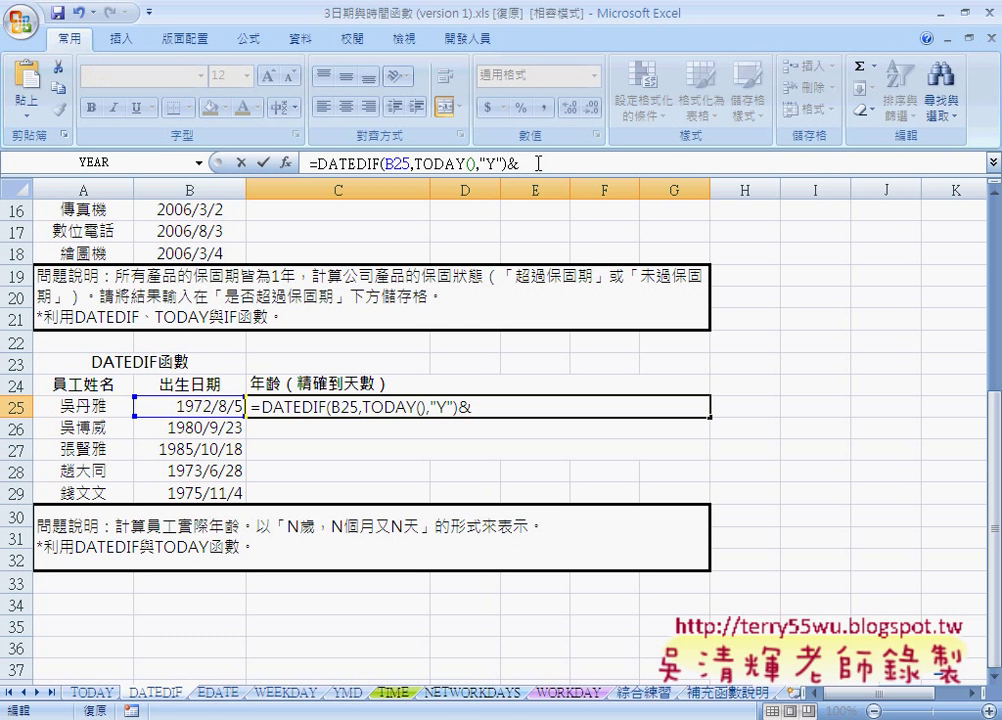
text(")
text(歲，N個月又N天)
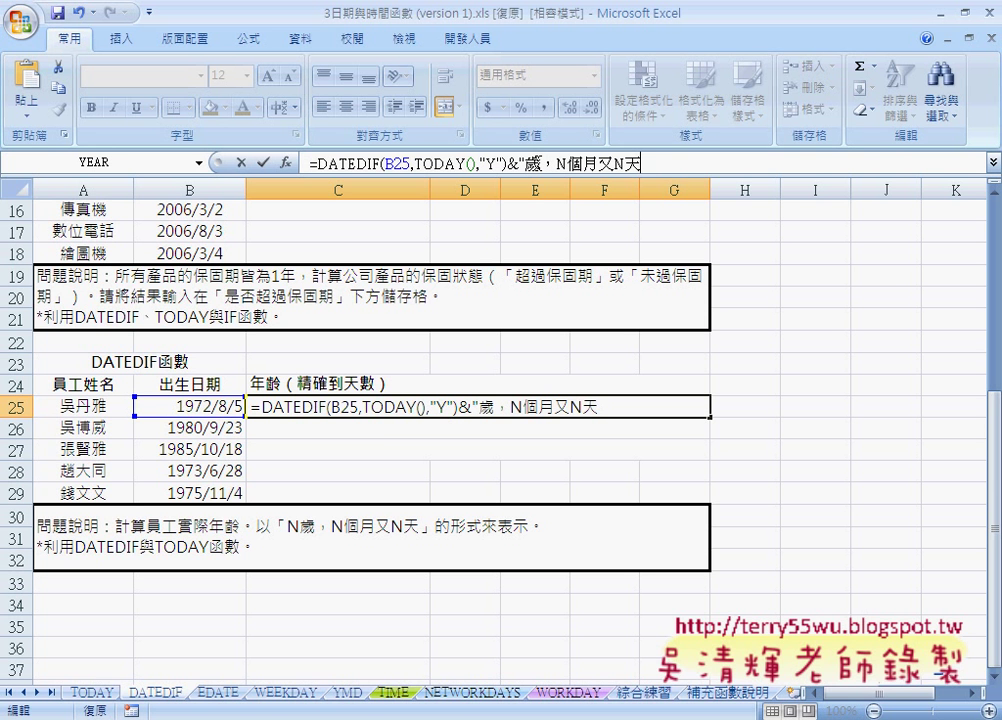
text(")
click(263, 162)
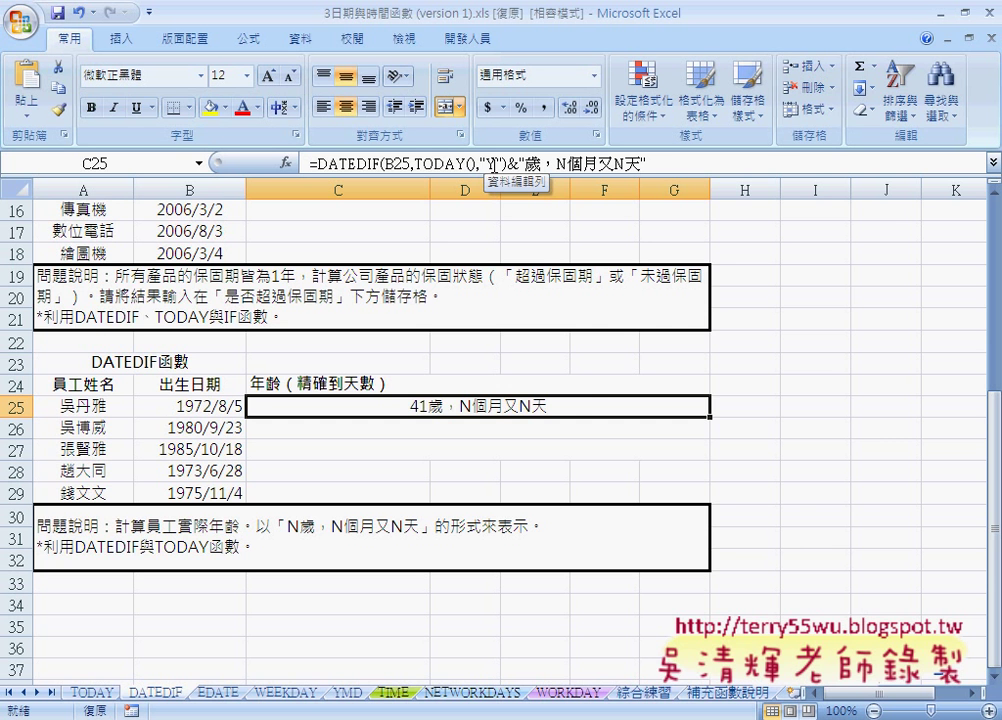
drag(311, 163, 505, 163)
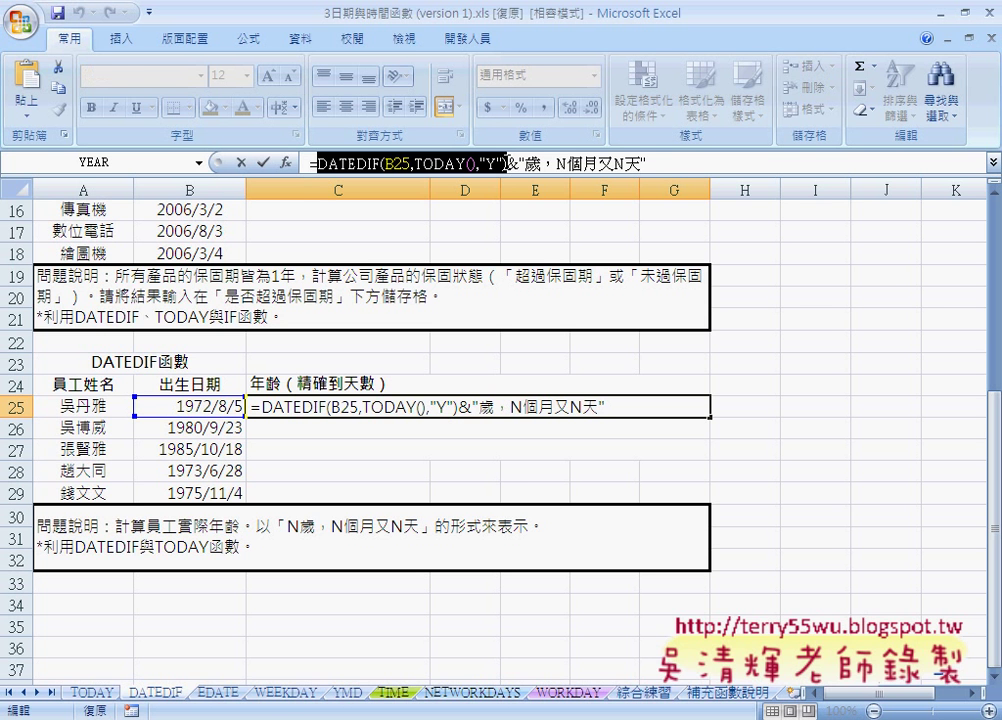
Step: Paste DATEDIF(B25,TODAY(),"Y") over the months N in C25's formula, preceded by "&
drag(556, 163, 566, 163)
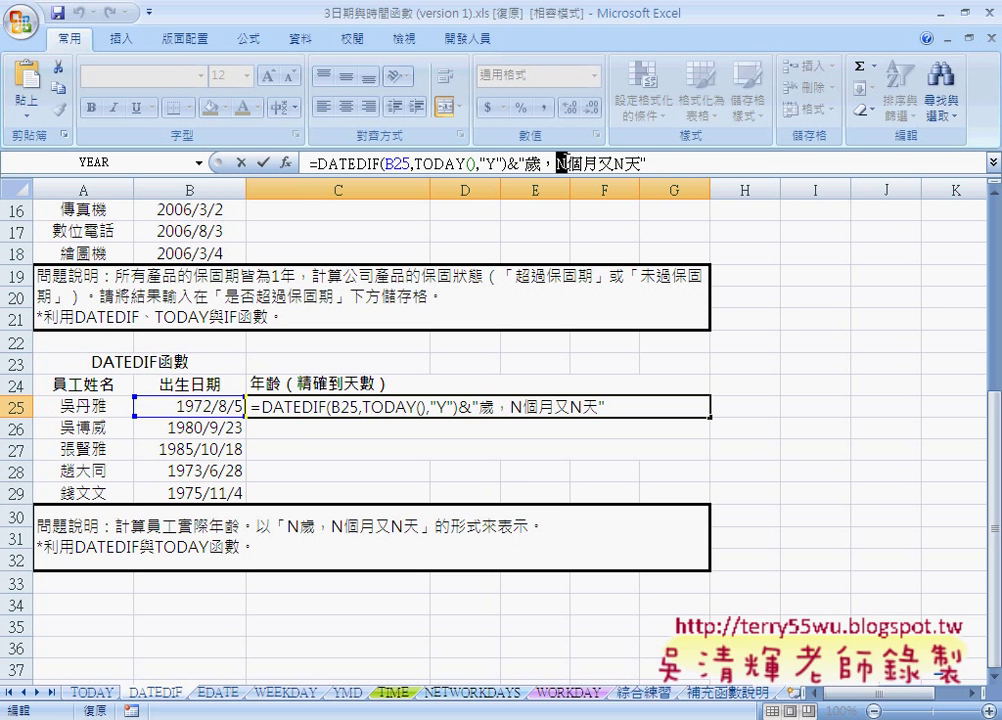
text(DATEDIF(B25,TODAY(),"Y"))
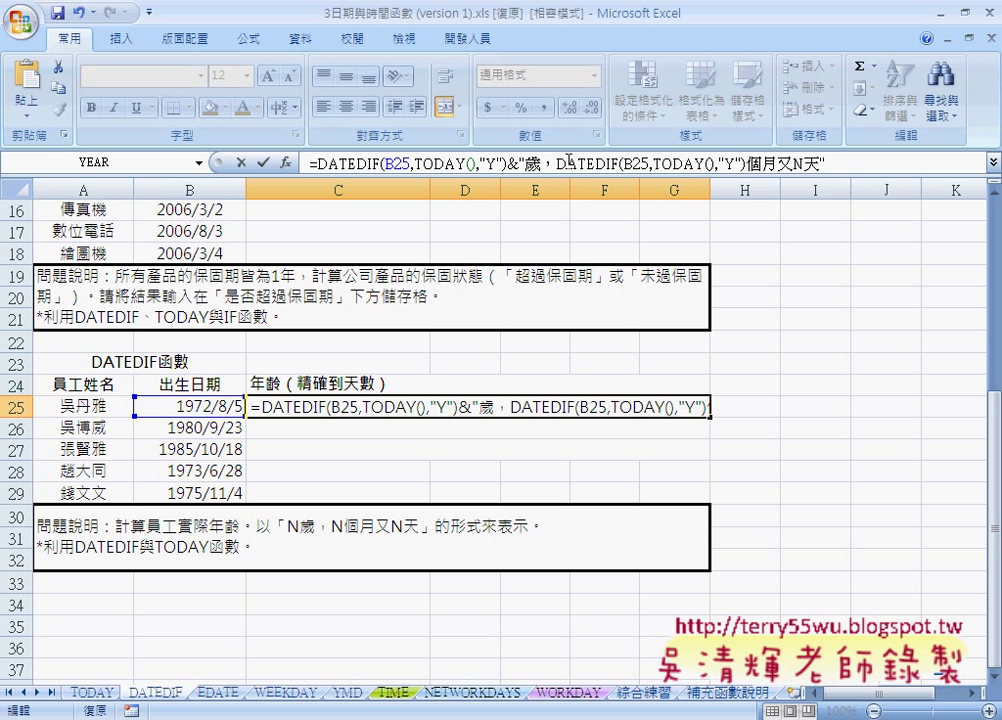
drag(556, 162, 744, 162)
key(ctrl+c)
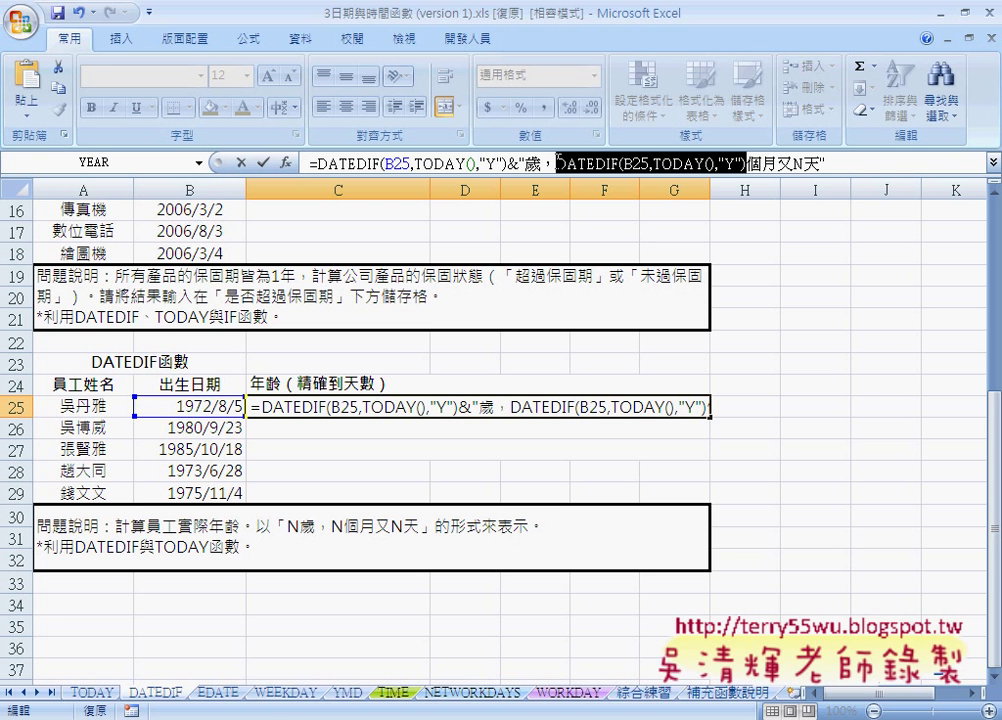
click(557, 162)
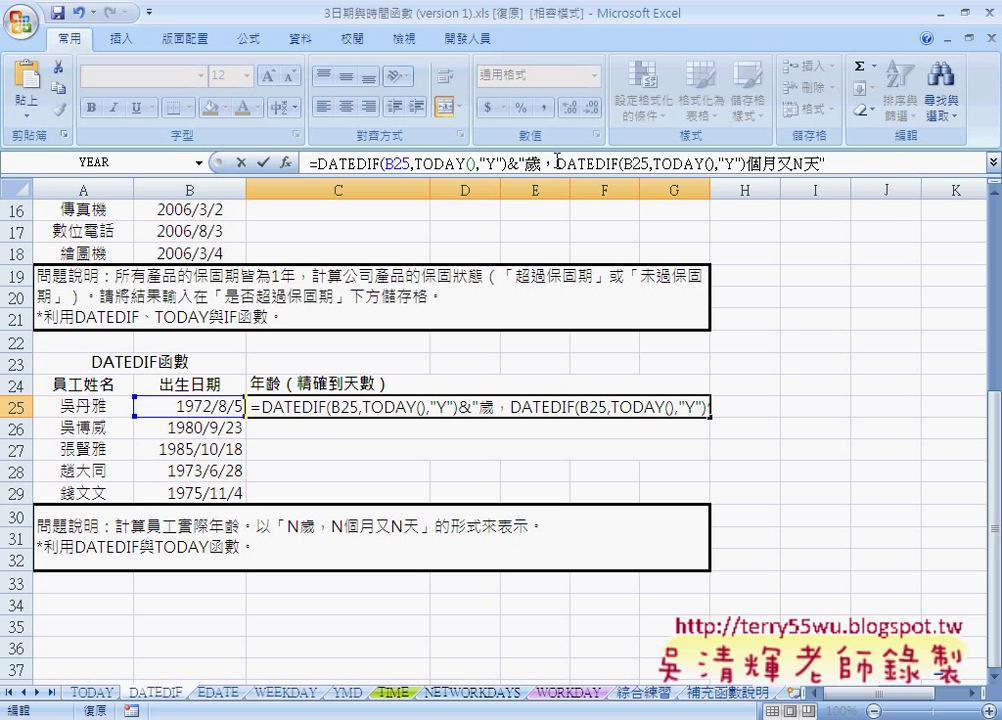
text(")
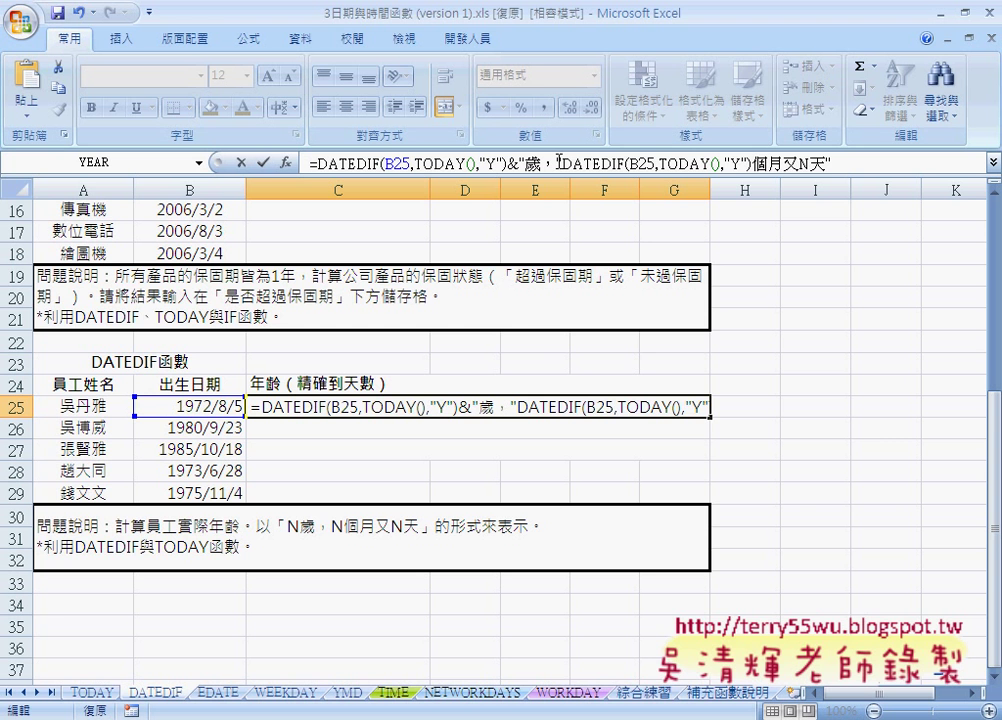
text(&)
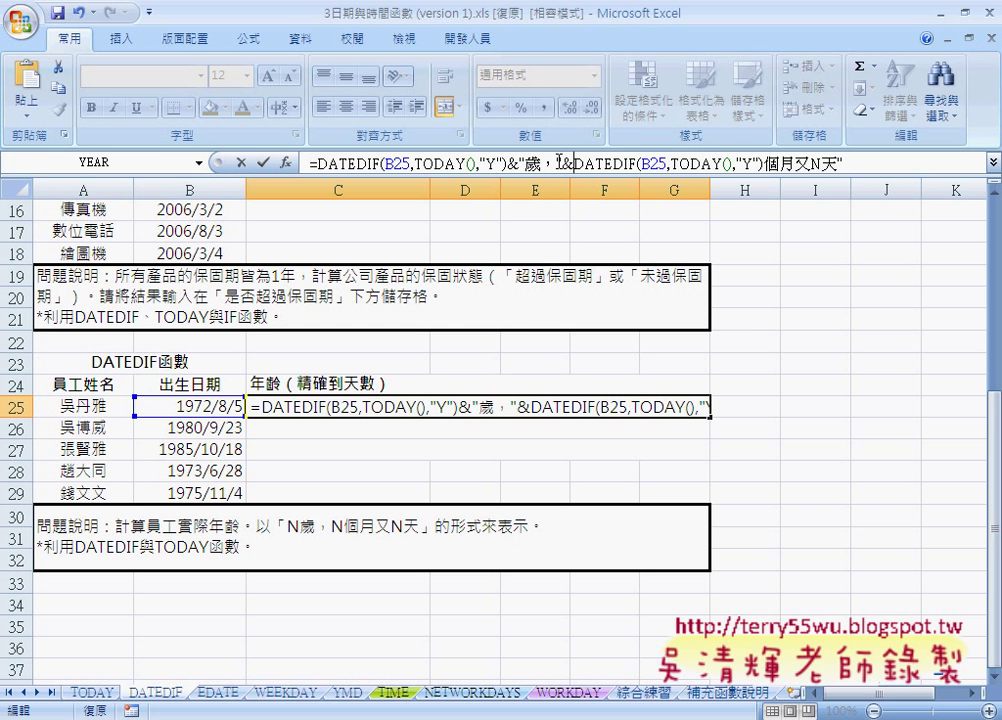
Step: Close the second DATEDIF with "&, change its unit to "YM", and confirm to show 41歲，7個月又N天
click(764, 162)
text(")
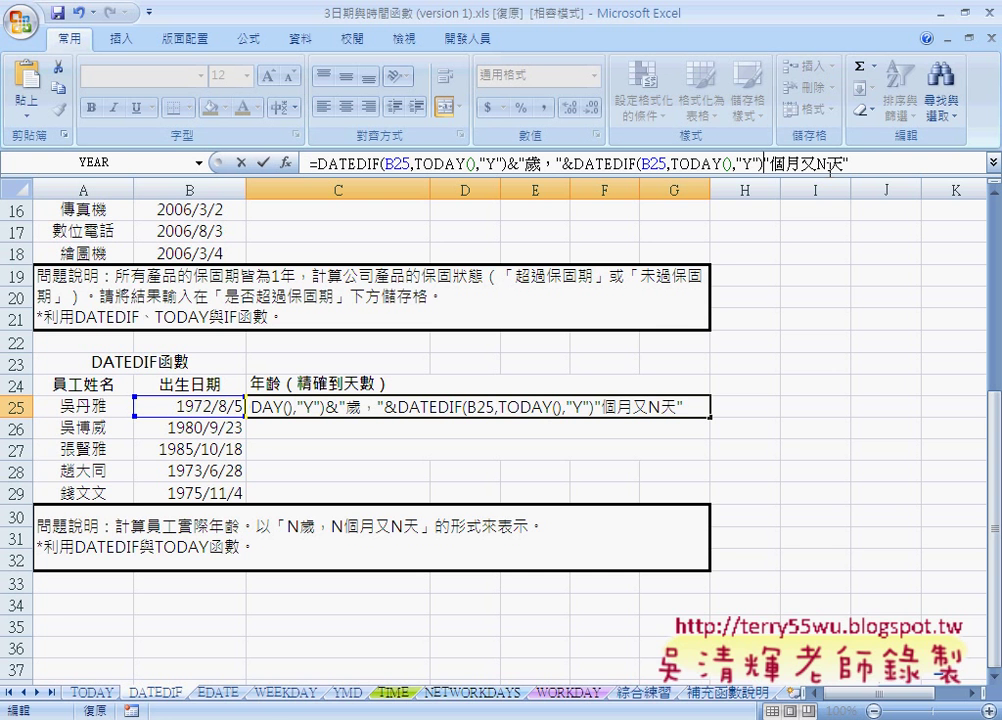
text(&)
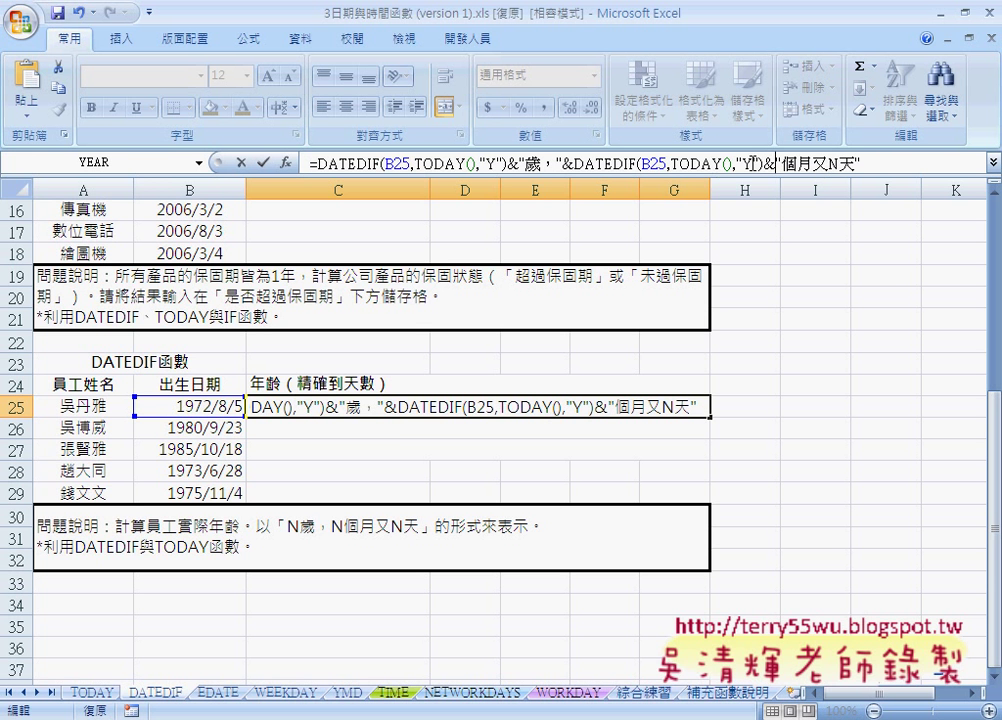
double_click(745, 163)
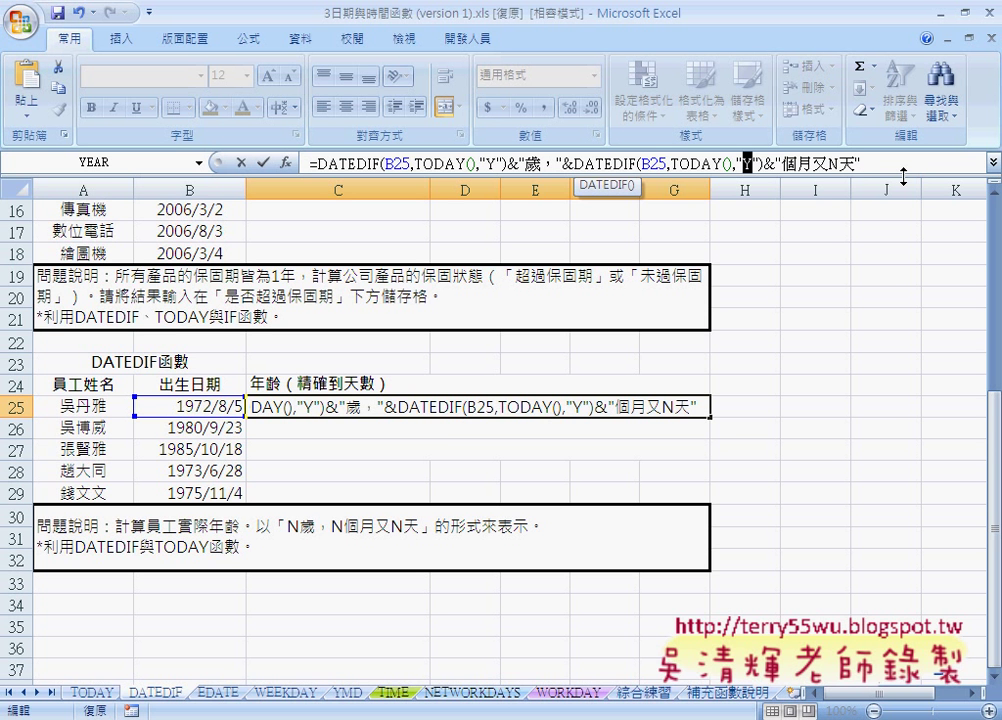
text(M)
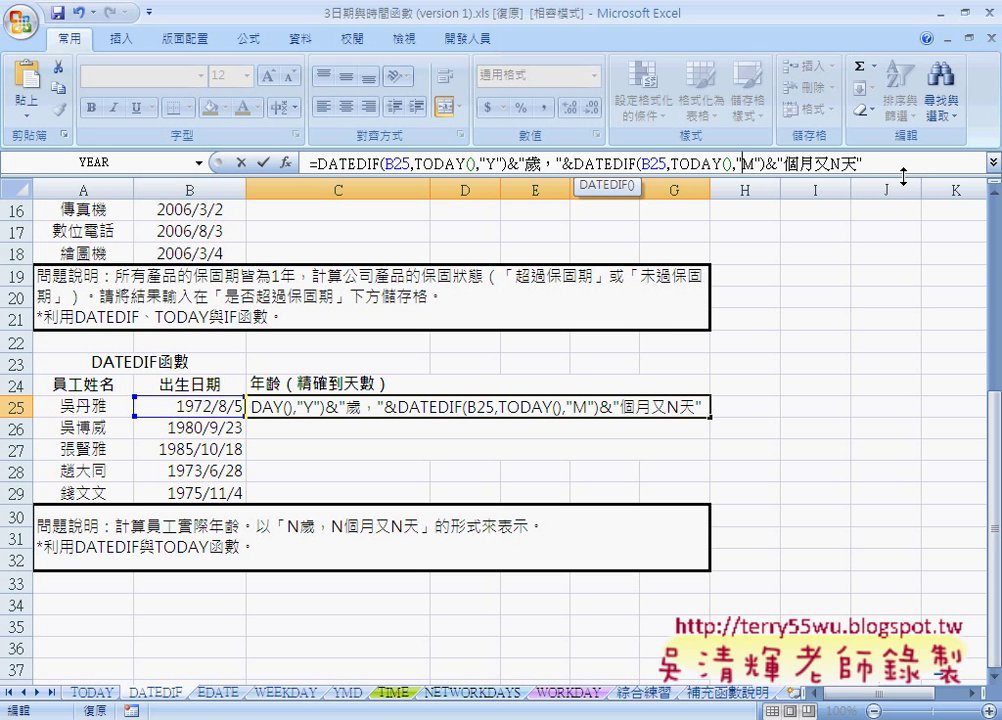
text(Y)
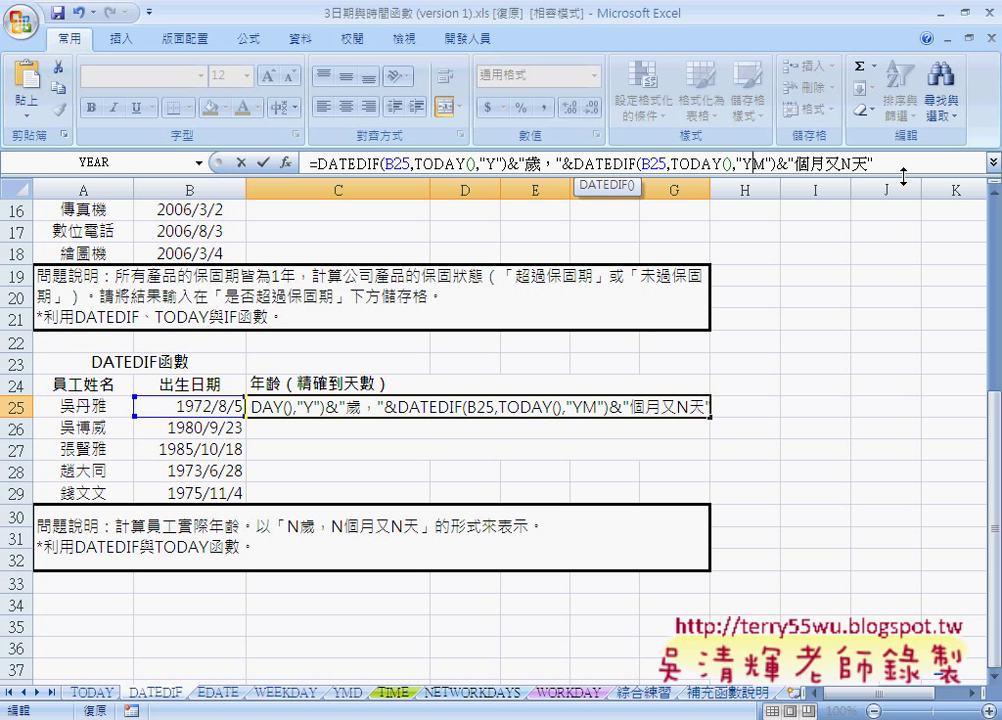
click(264, 163)
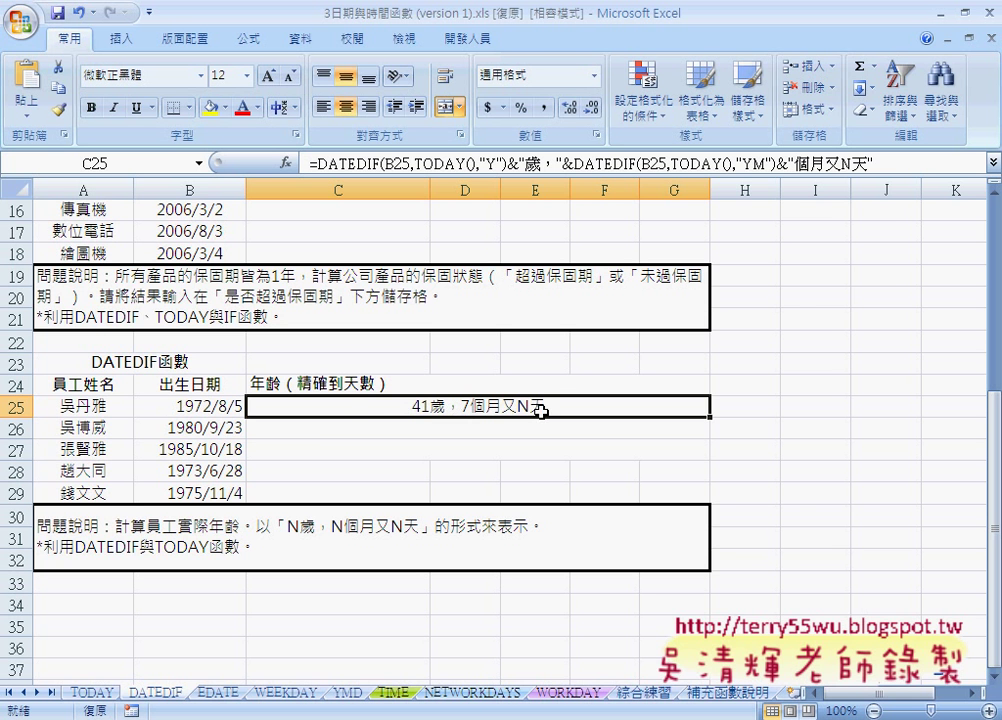
Step: Replace the days N with "&DATEDIF(B25,TODAY(),"MD")&" so C25 shows 41歲，7個月又26天
double_click(849, 162)
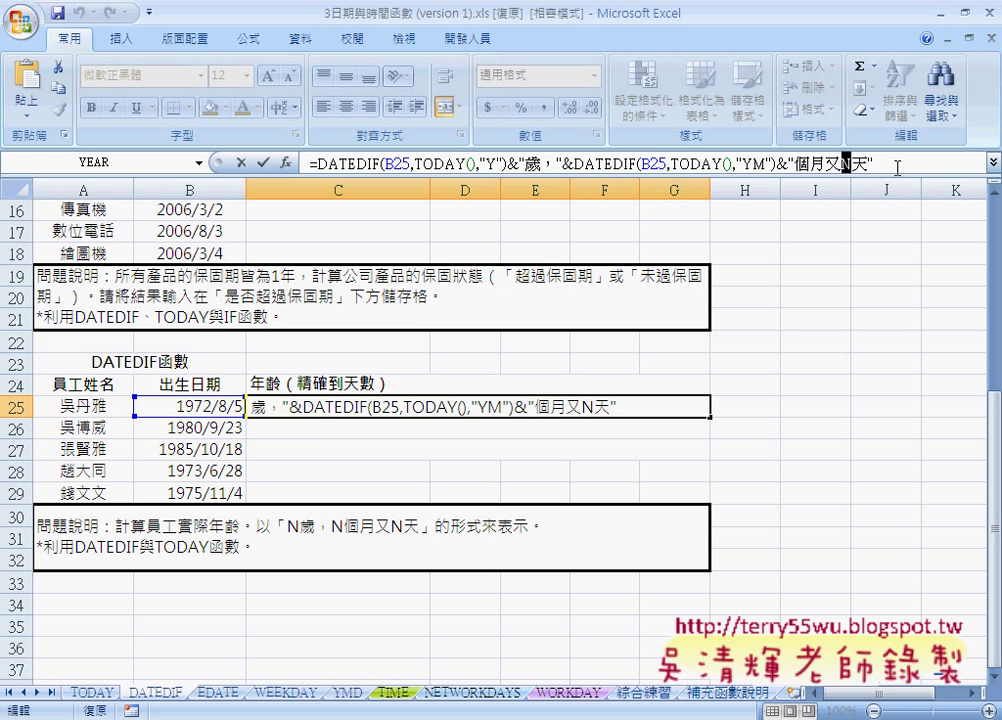
key(ctrl+v)
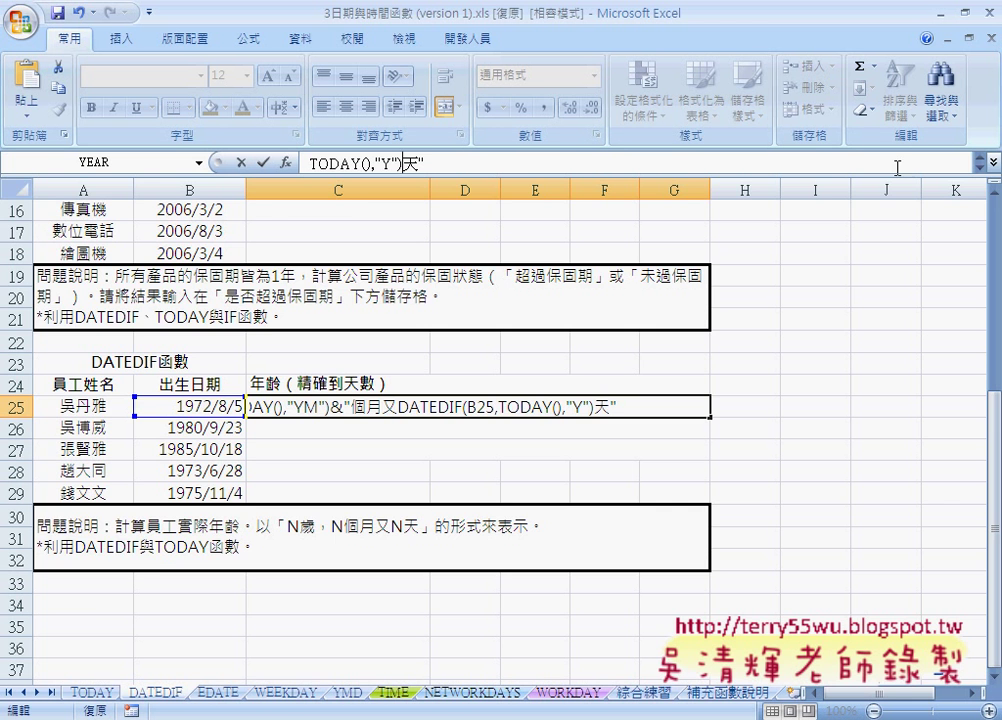
click(995, 162)
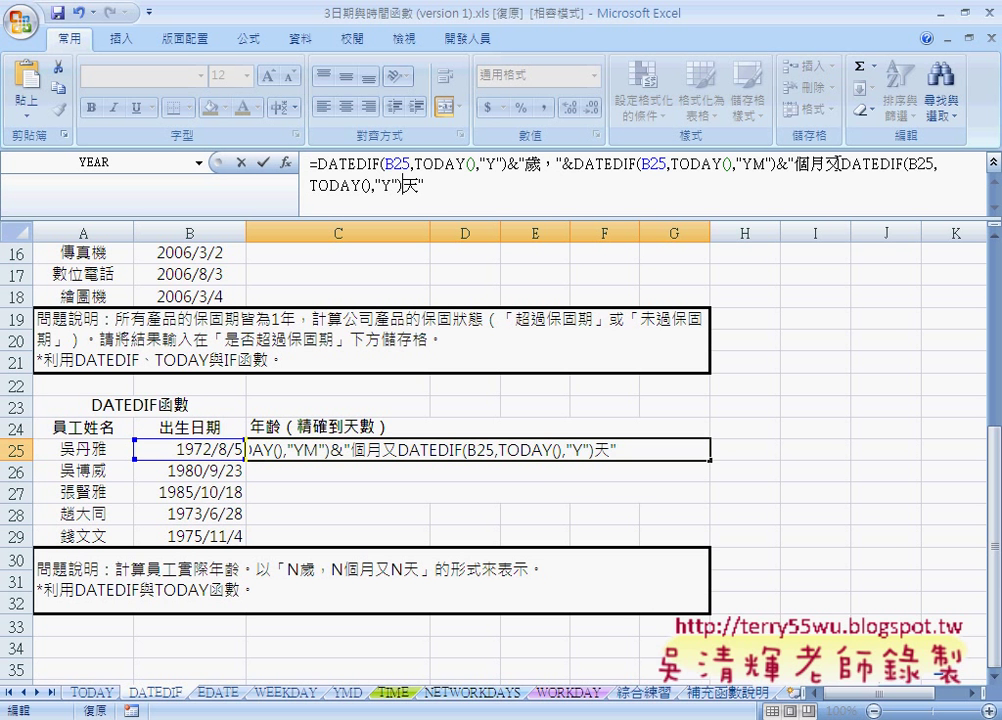
click(838, 168)
text(")
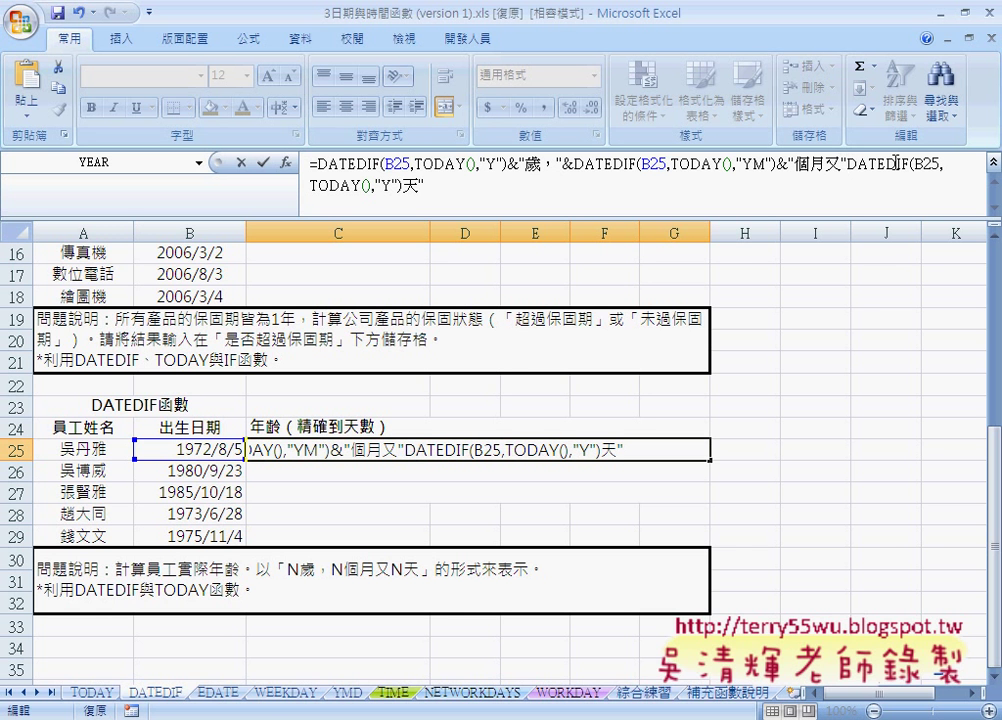
text(&)
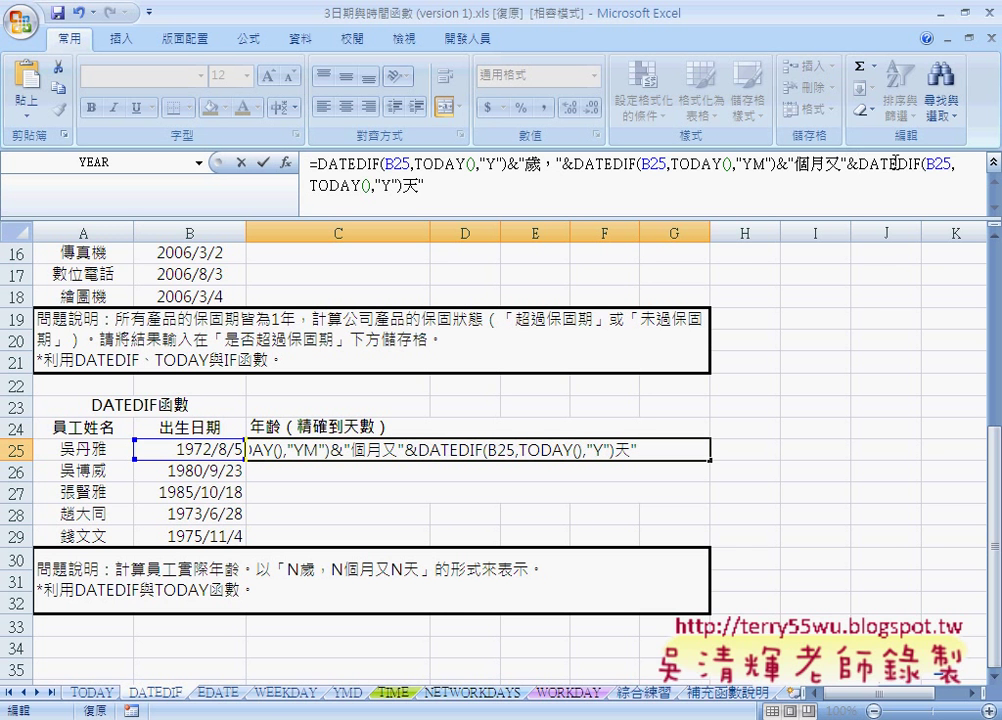
double_click(385, 185)
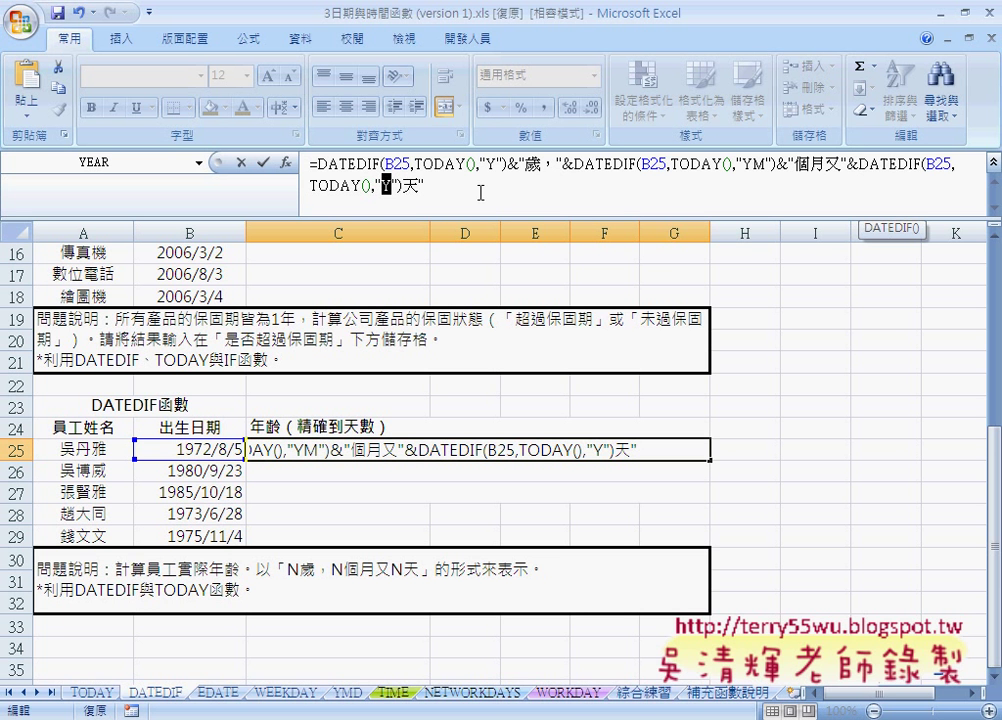
text(M)
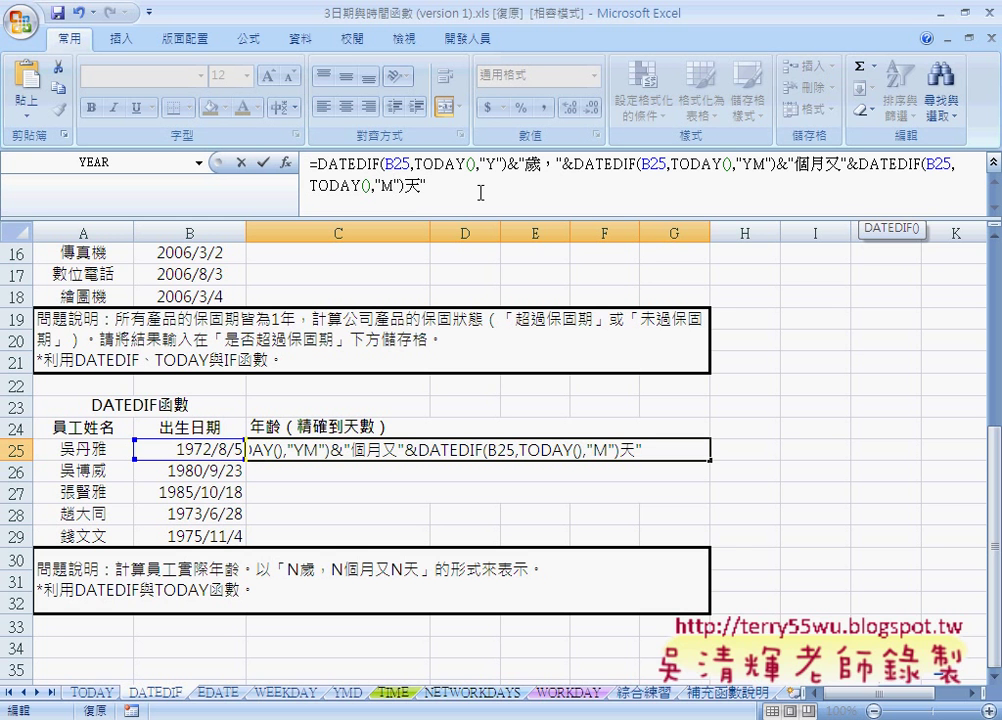
text(D"))
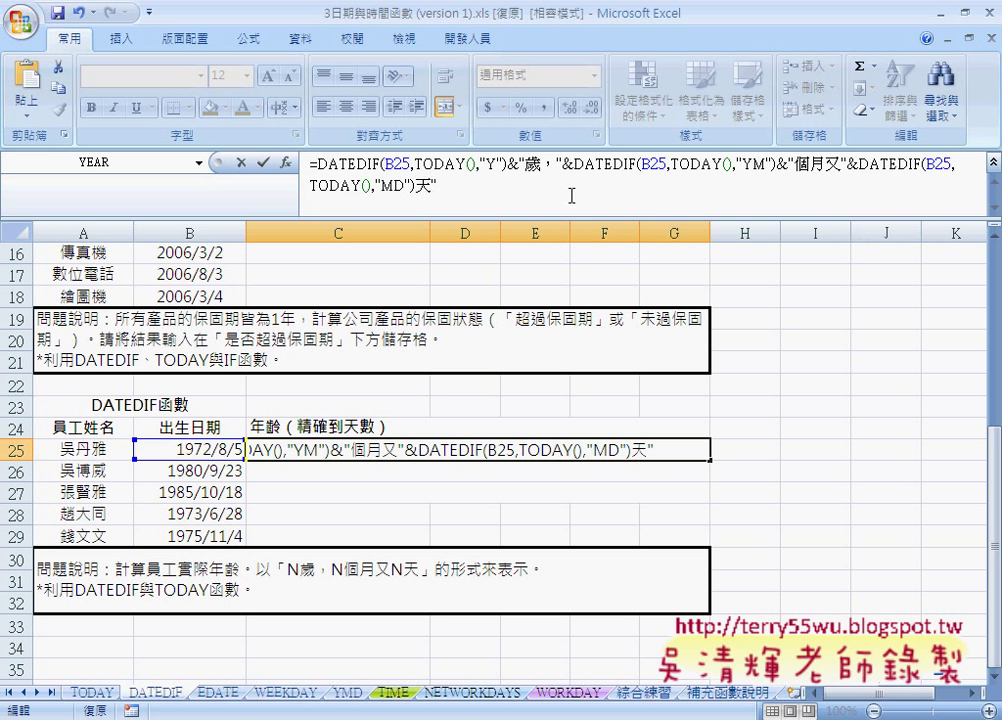
text(&)
text(")
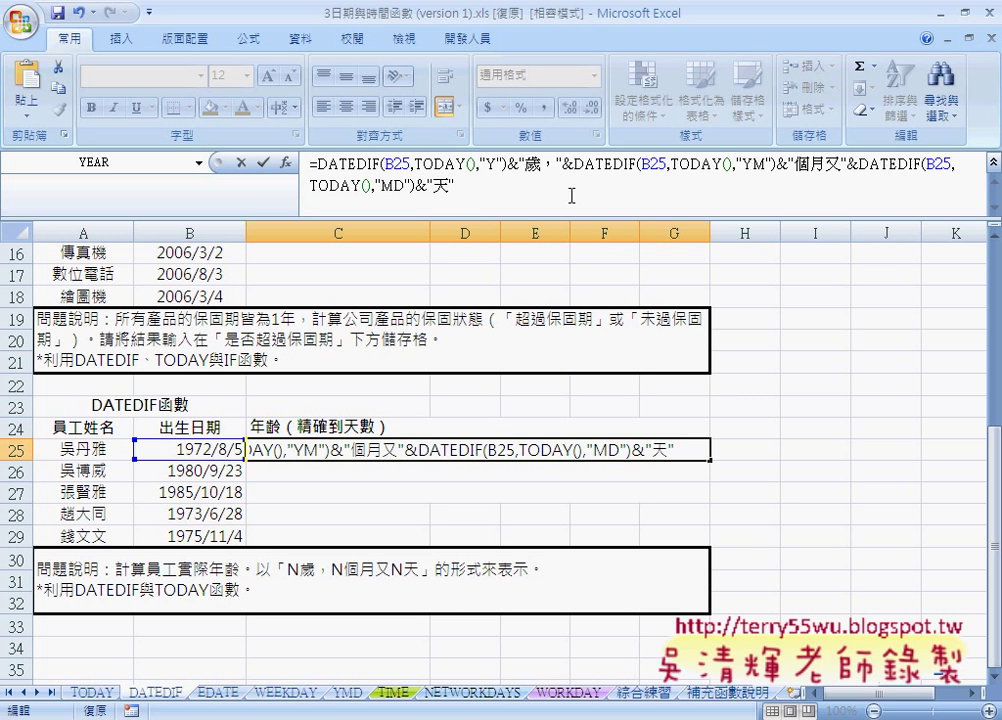
click(258, 162)
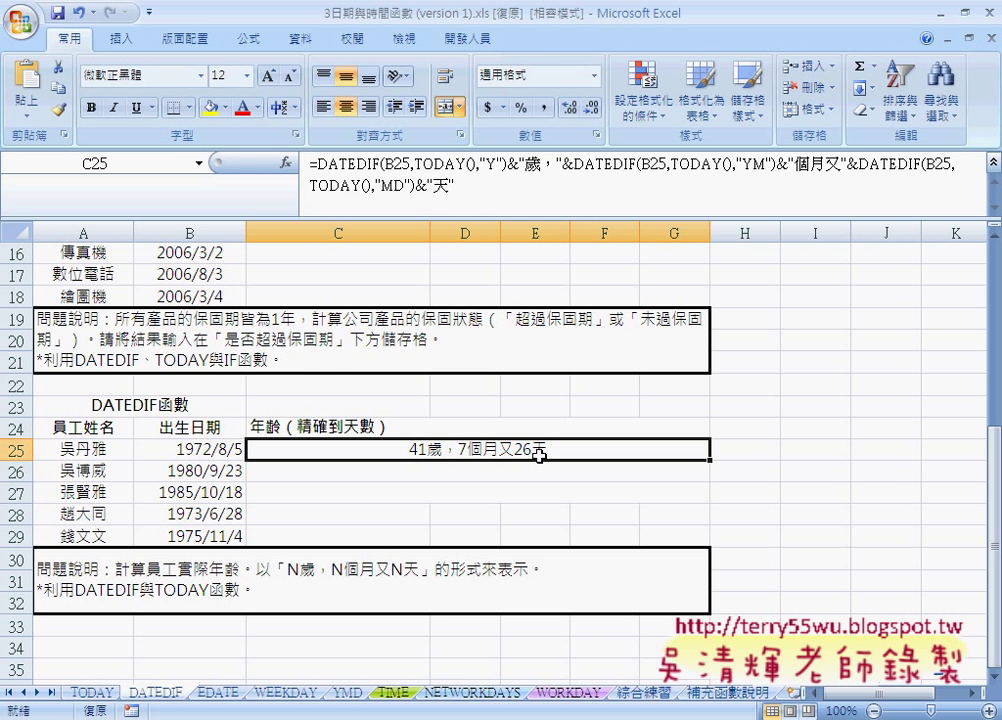
Step: Attempt filling C25's age formula down to row 29 and dismiss the merged-cells size warning
click(385, 515)
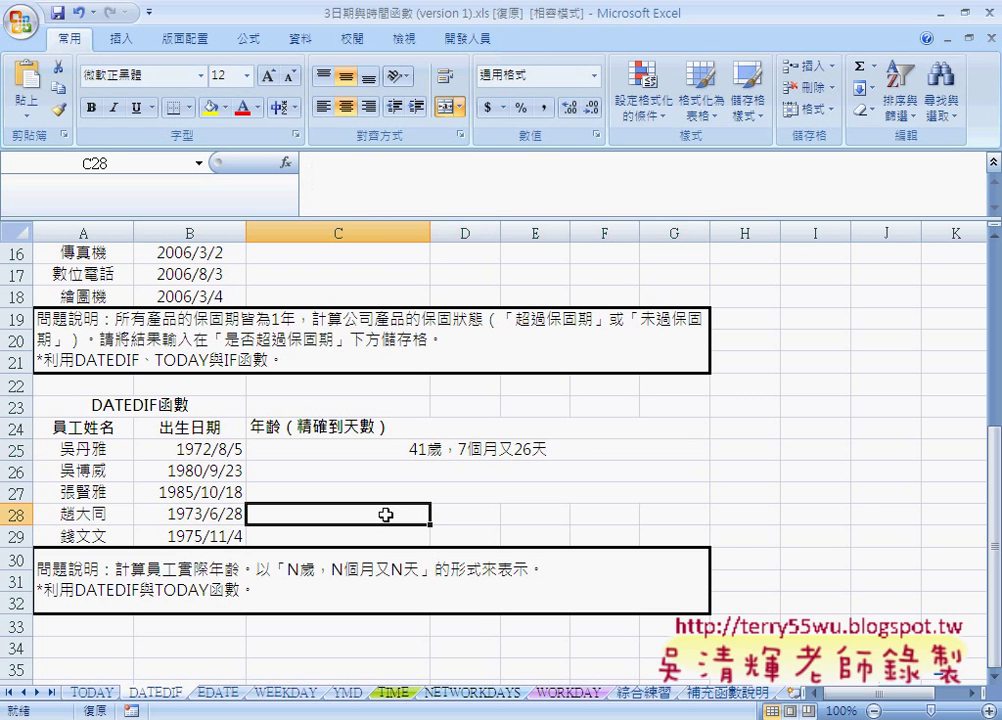
drag(385, 515, 669, 515)
click(622, 456)
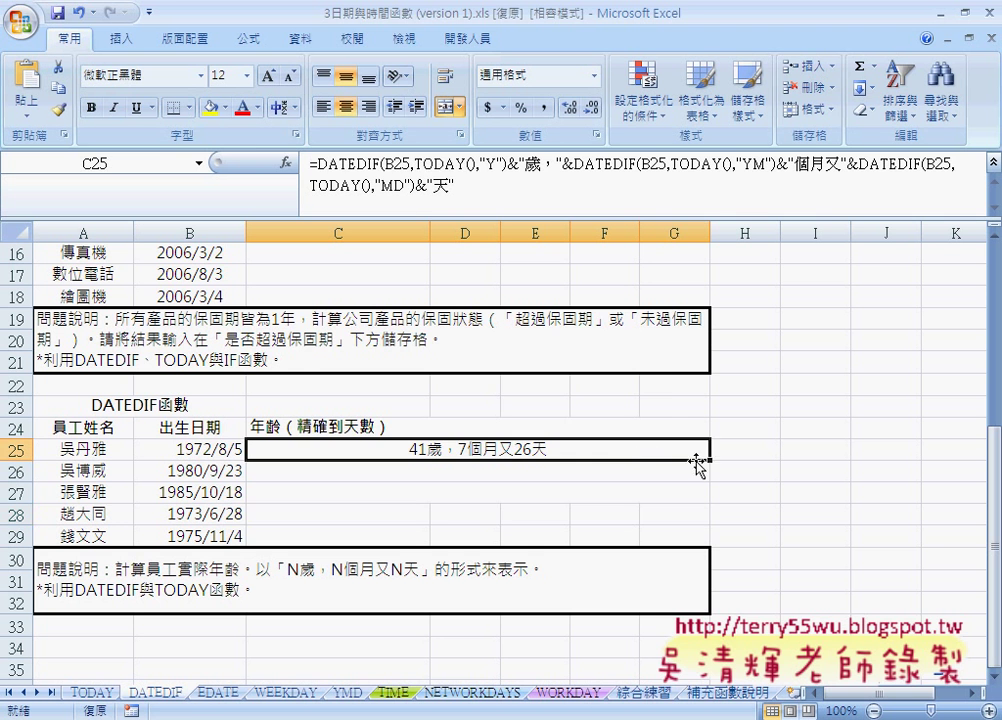
drag(710, 461, 708, 546)
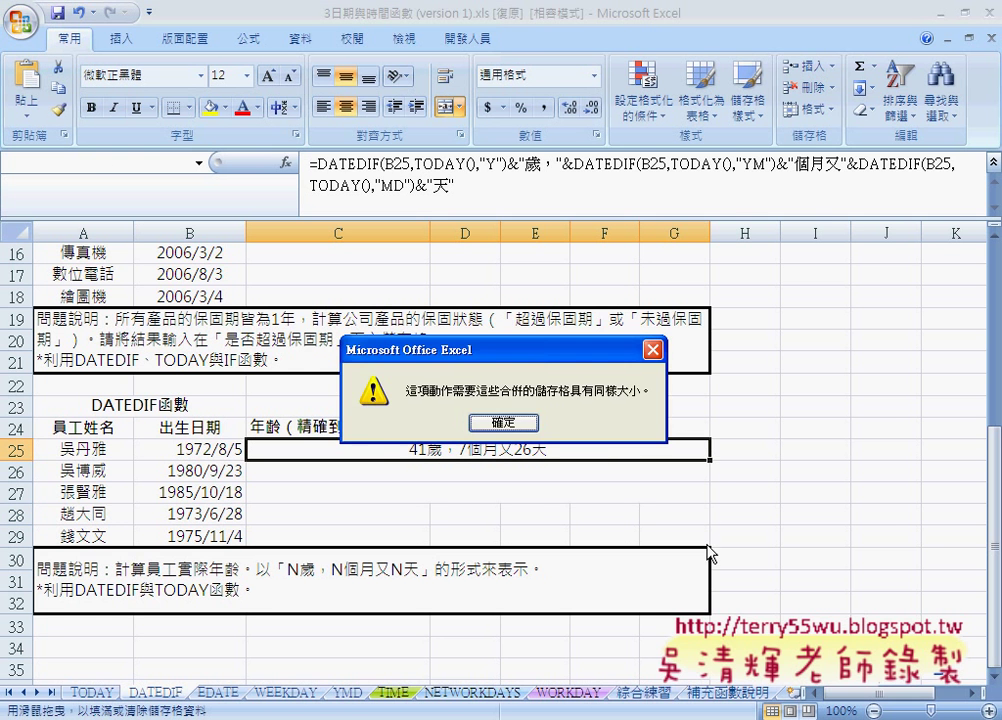
click(497, 452)
Step: Merge C28:G28 and C29:G29, then fill C25's age formula down into C26:C29
drag(381, 510, 658, 510)
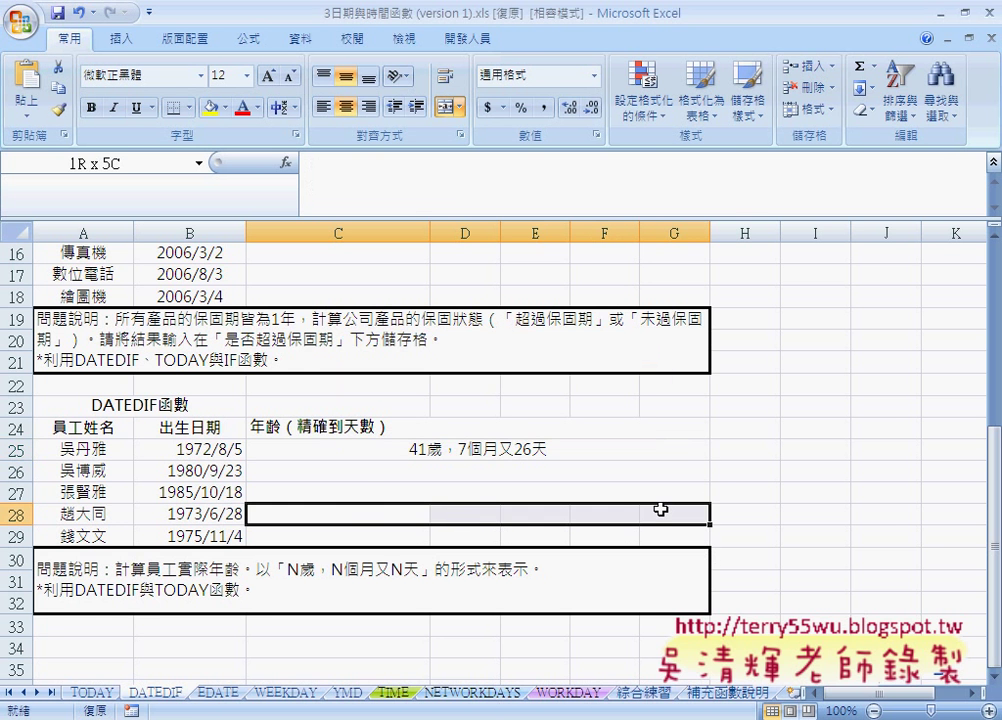
click(446, 106)
drag(321, 531, 640, 535)
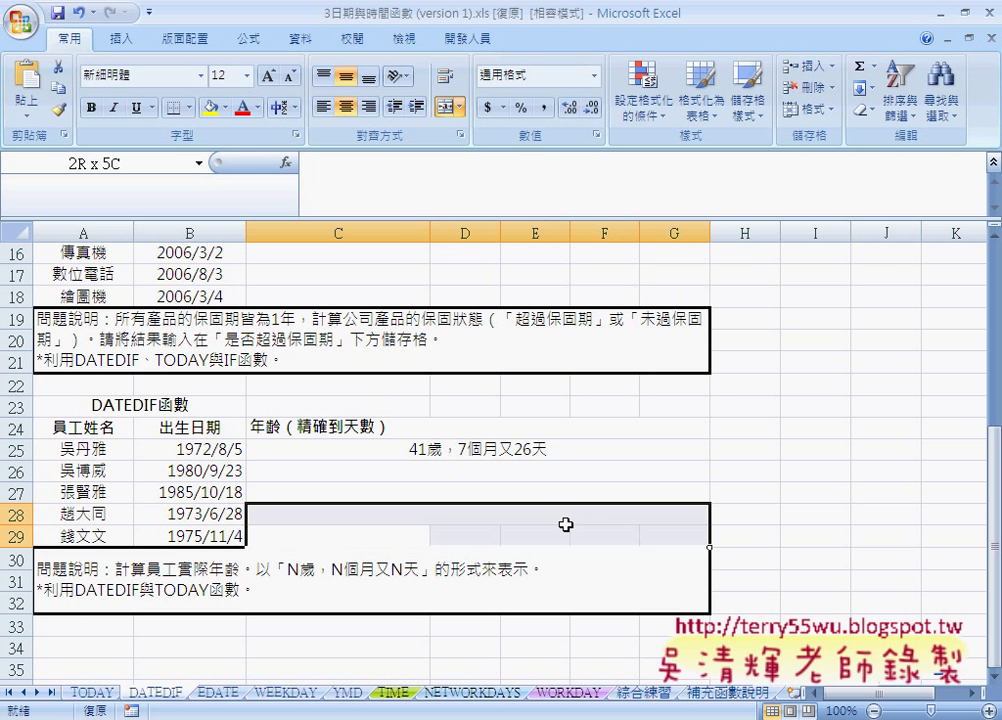
click(446, 106)
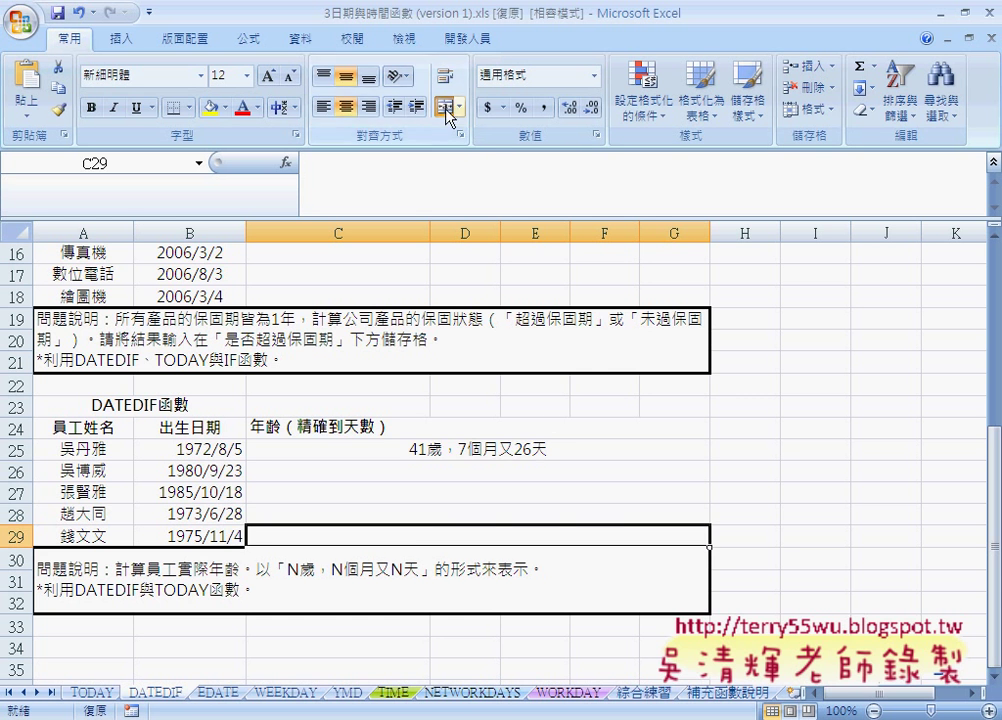
click(565, 449)
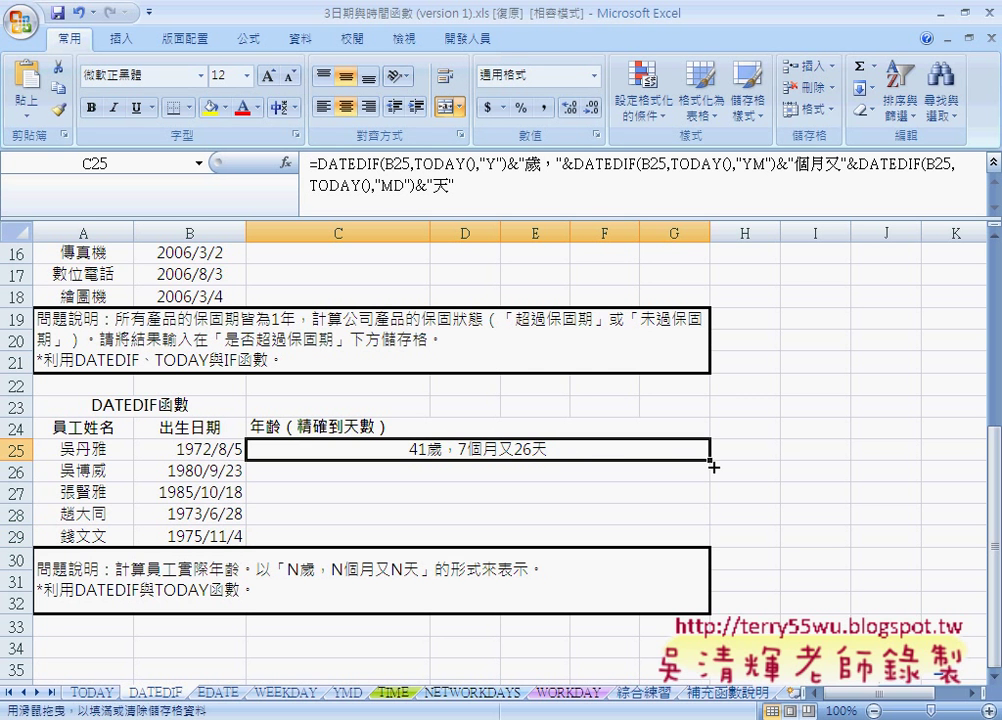
drag(713, 464, 713, 546)
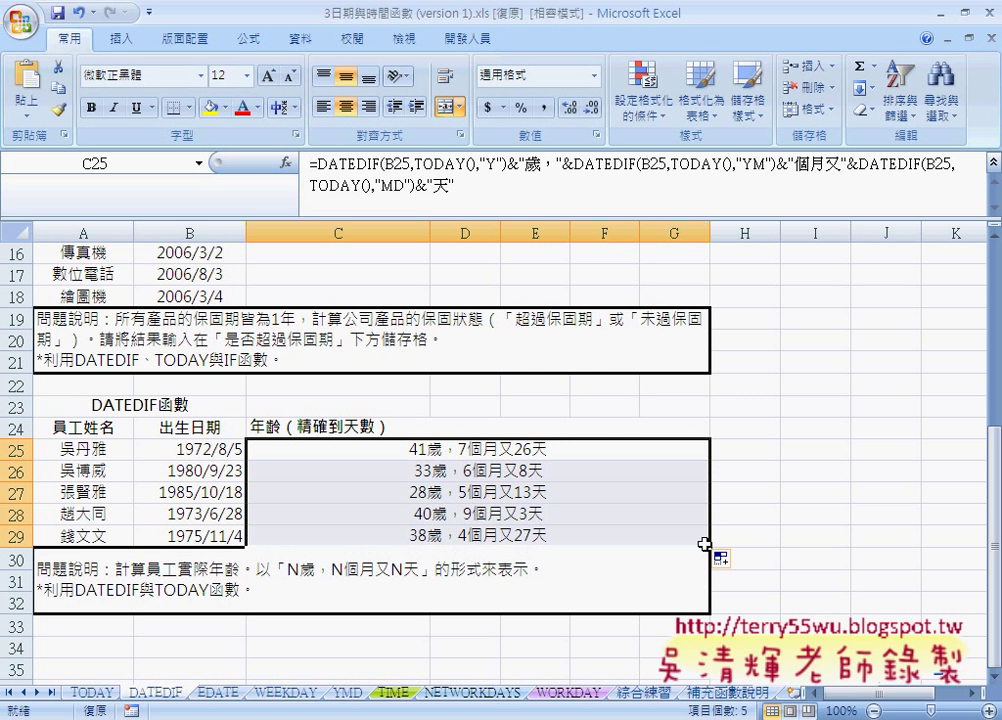